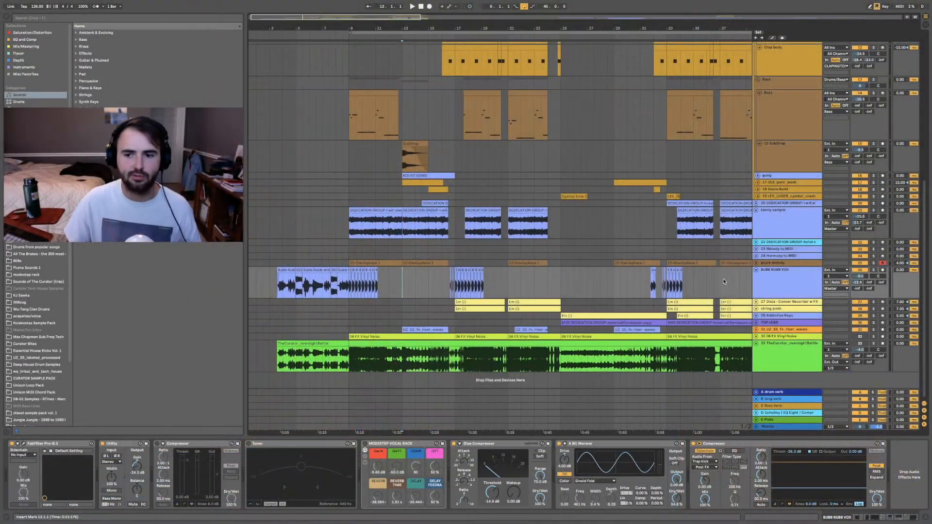
# - Select the last beat before bar 9 on the BUBB RUBB VOX track, and the repeated vocal chops starting at 9.1.1
pyautogui.moveTo(722, 280); pyautogui.dragTo(349, 285)
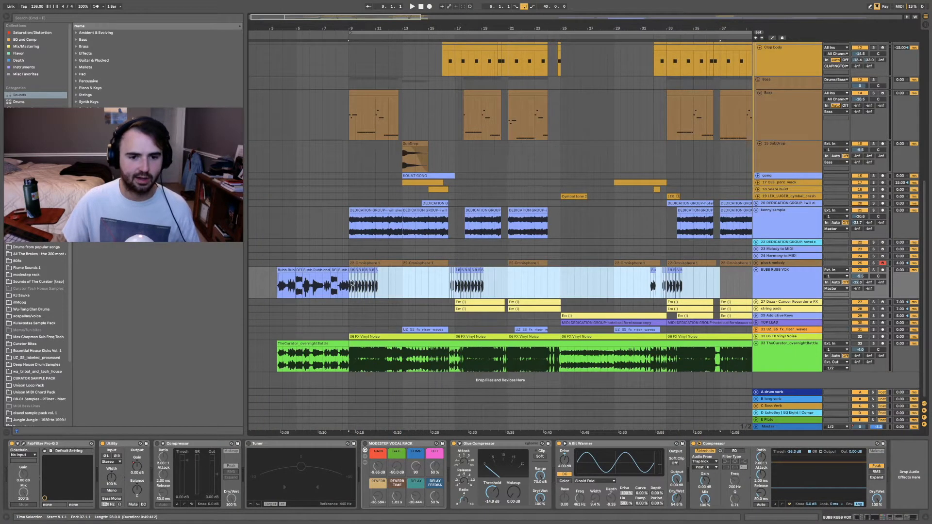
pyautogui.moveTo(270, 16); pyautogui.dragTo(275, 78)
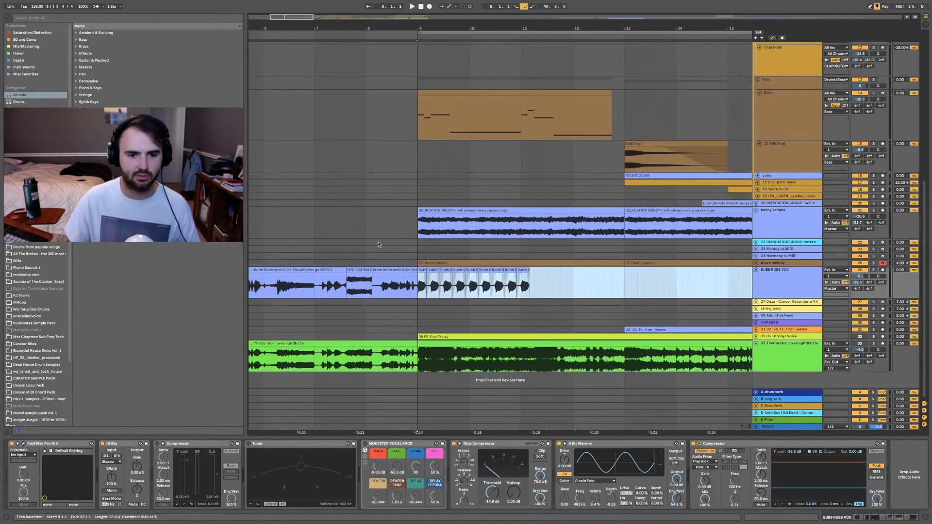
pyautogui.click(400, 291)
pyautogui.moveTo(407, 292); pyautogui.dragTo(418, 291)
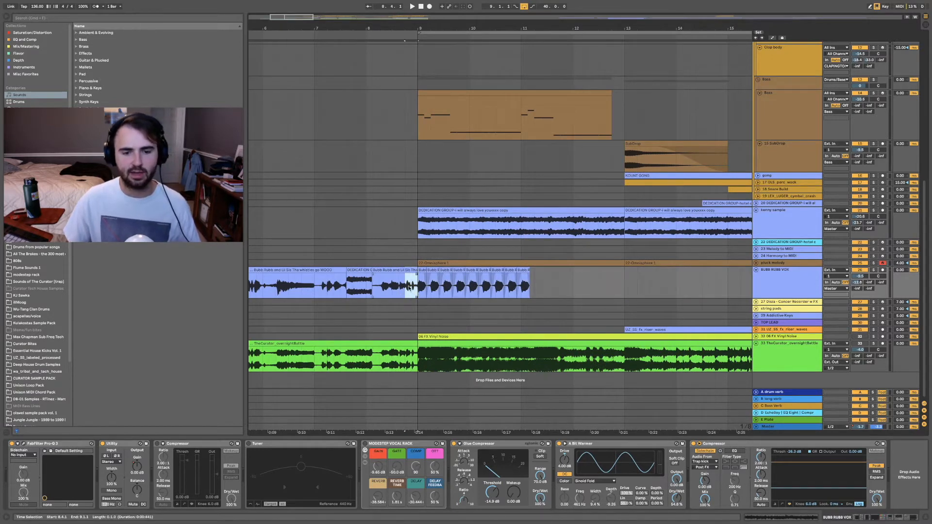
pyautogui.click(408, 290)
pyautogui.moveTo(408, 290); pyautogui.dragTo(548, 290)
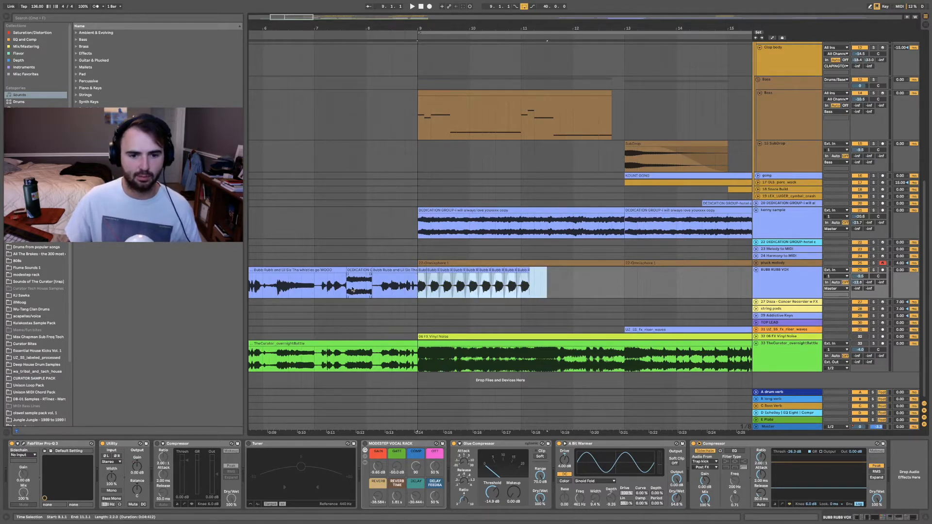
# - Mark the vocal phrase leading into bar 9 and the four-bar span from bar 9 to bar 13 on the BUBB RUBB VOX track
pyautogui.moveTo(350, 292); pyautogui.dragTo(417, 288)
pyautogui.click(382, 286)
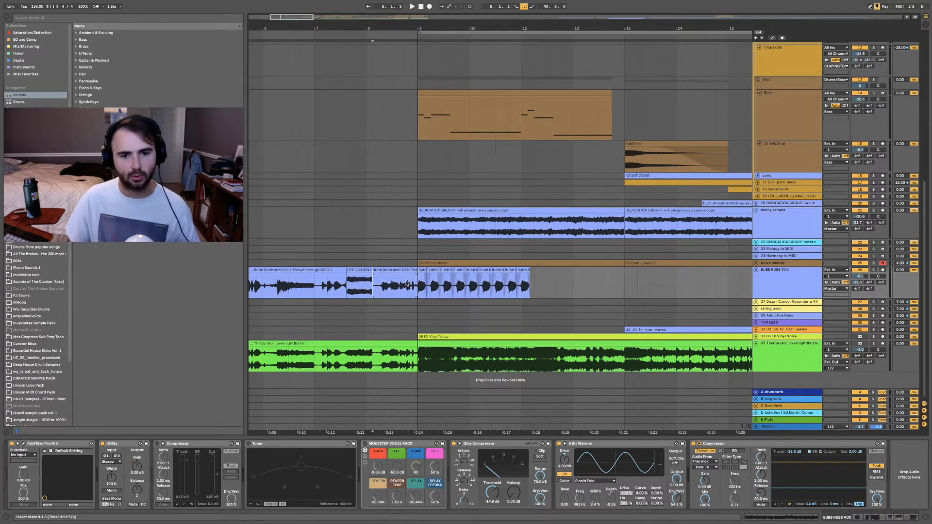
pyautogui.hscroll(3, 409, 285)
pyautogui.moveTo(383, 286); pyautogui.dragTo(590, 286)
pyautogui.moveTo(335, 287); pyautogui.dragTo(590, 287)
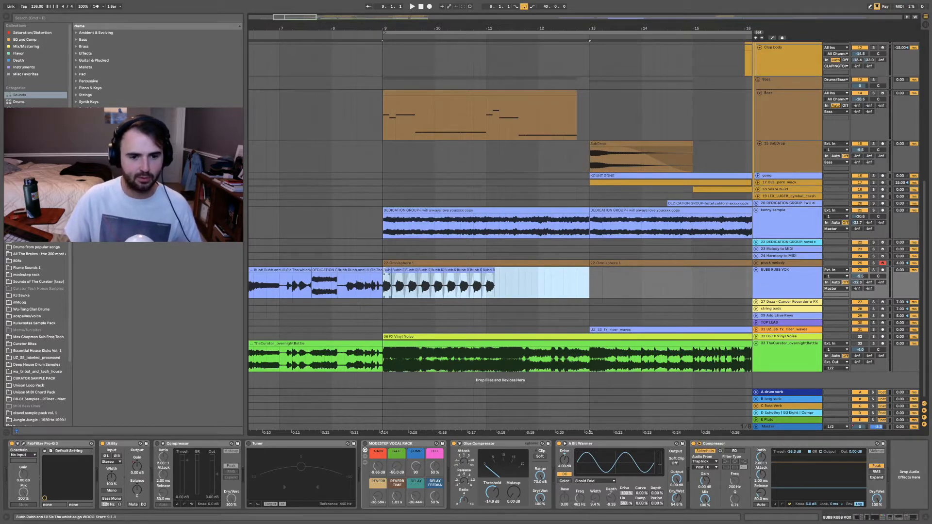
# - Extend the whistles vocal clip past bar 9 over the first chops and delete the remaining chops after it
pyautogui.moveTo(384, 273); pyautogui.dragTo(409, 273)
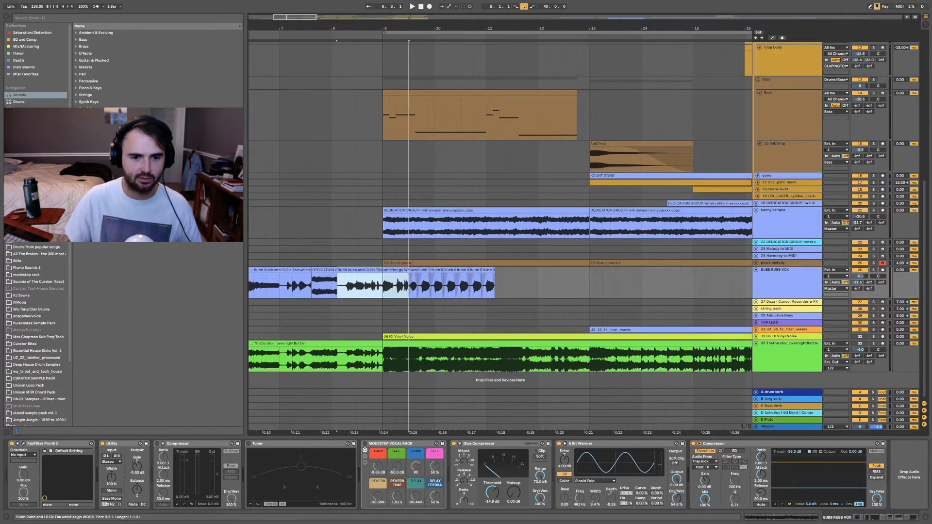
pyautogui.moveTo(524, 287); pyautogui.dragTo(397, 291)
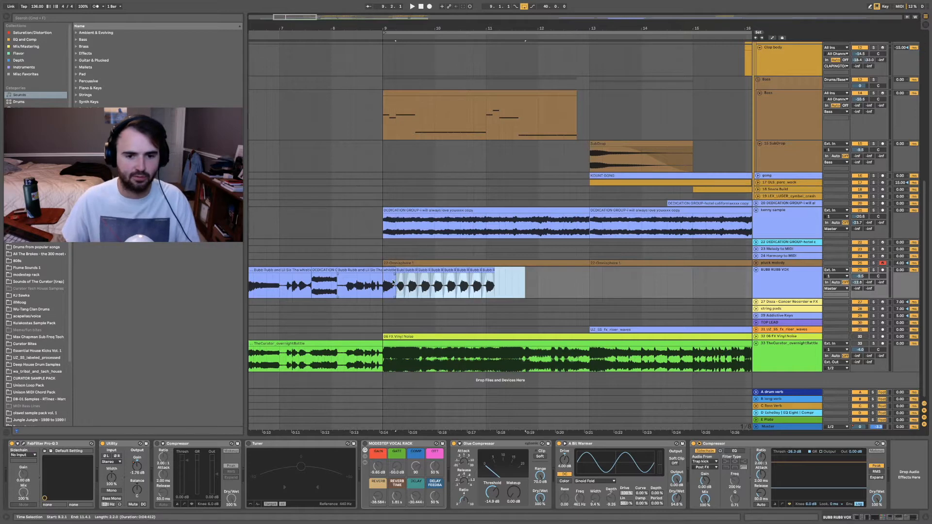
pyautogui.press('Delete')
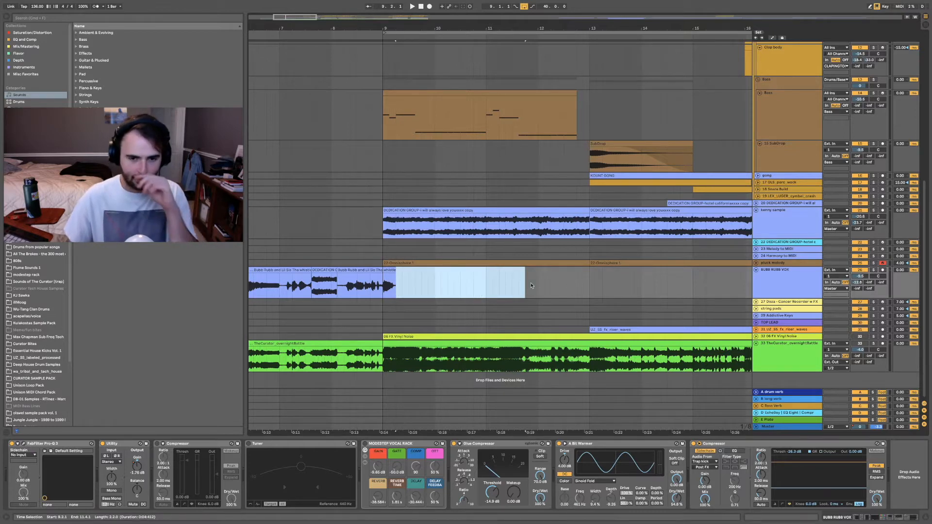
# - Select the span from bar 9 to bar 13 on the vocal track and undo the deletion of the vocal chops
pyautogui.moveTo(384, 282); pyautogui.dragTo(615, 278)
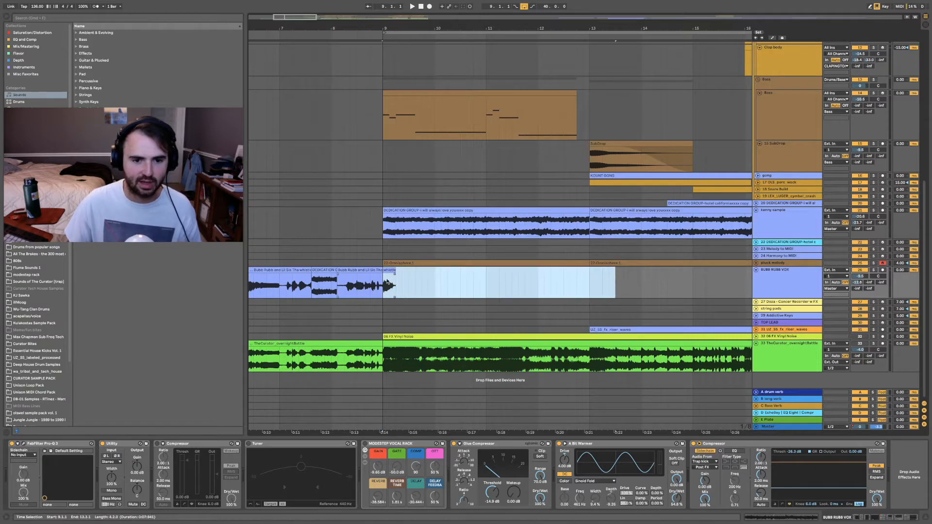
pyautogui.click(387, 279)
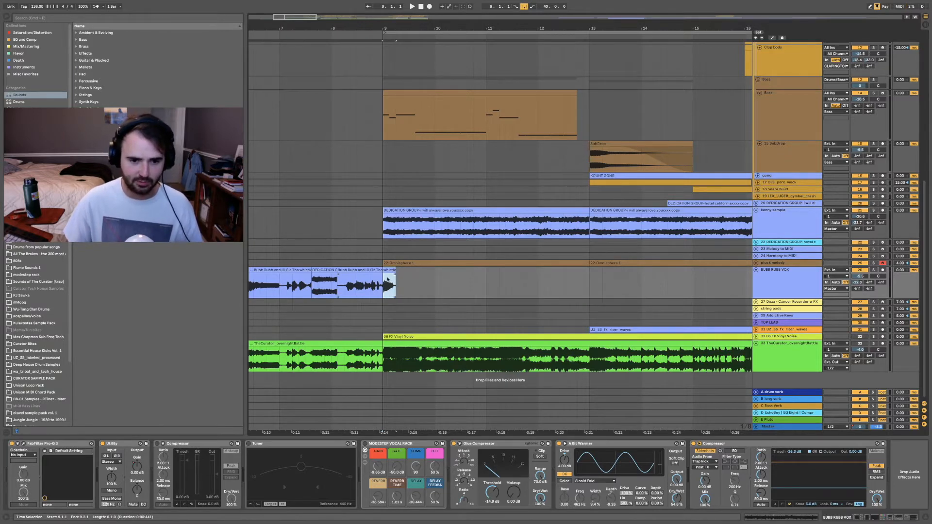
pyautogui.moveTo(383, 287); pyautogui.dragTo(589, 286)
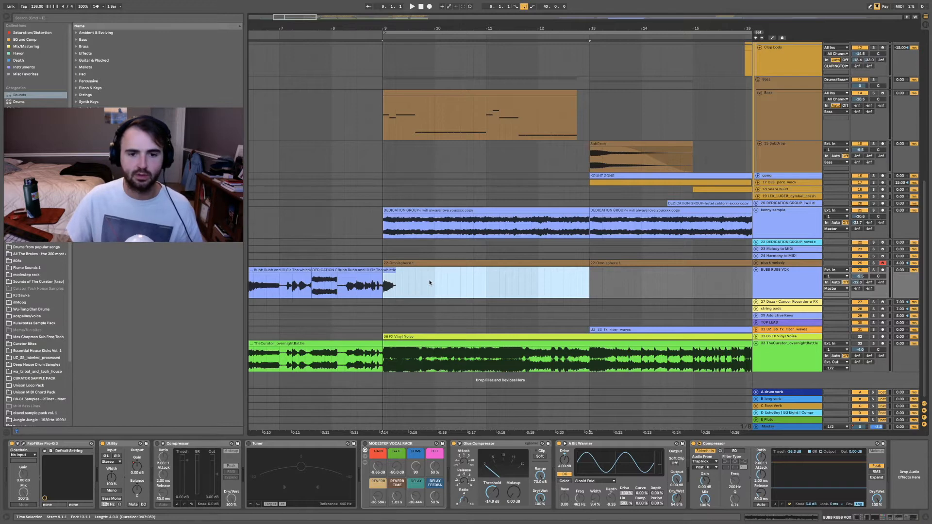
pyautogui.press('super+z')
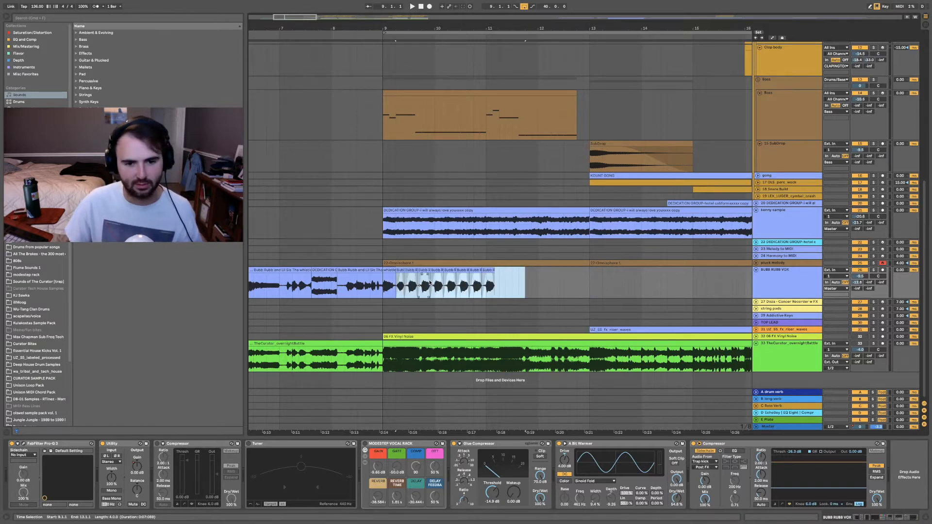
# - Select the repeated vocal chops from bar 9 and show the Utility Gain automation on the BUBB RUBB VOX track
pyautogui.click(517, 286)
pyautogui.moveTo(383, 285); pyautogui.dragTo(496, 289)
pyautogui.moveTo(384, 286); pyautogui.dragTo(499, 291)
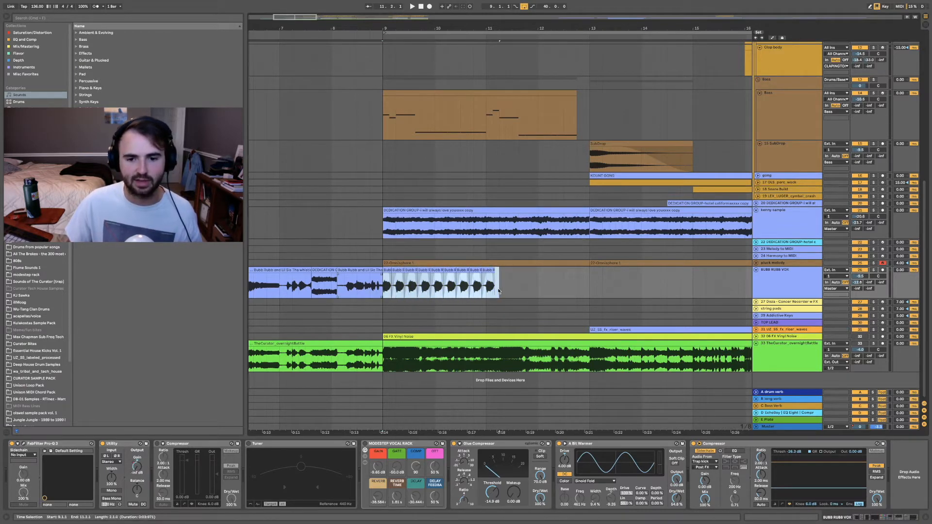
pyautogui.click(791, 280)
pyautogui.press('a')
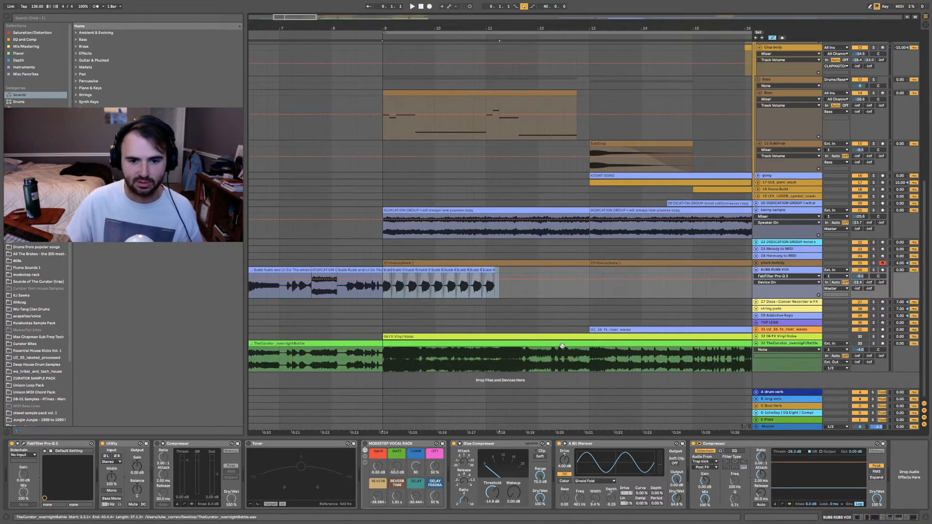
pyautogui.click(789, 276)
pyautogui.click(784, 283)
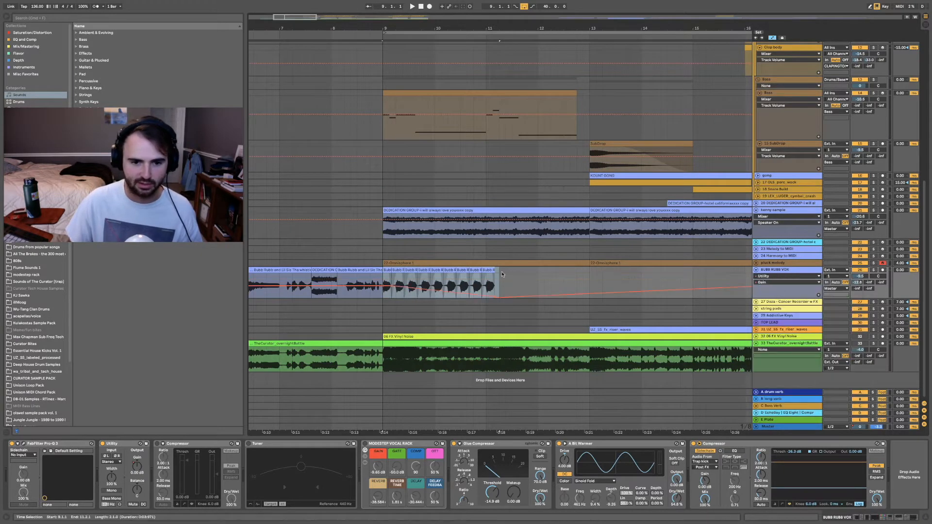
# - Examine the gain fades over the vocal chops at bar 9 and bar 17, and play the arrangement from bar 16
pyautogui.hscroll(2, 517, 281)
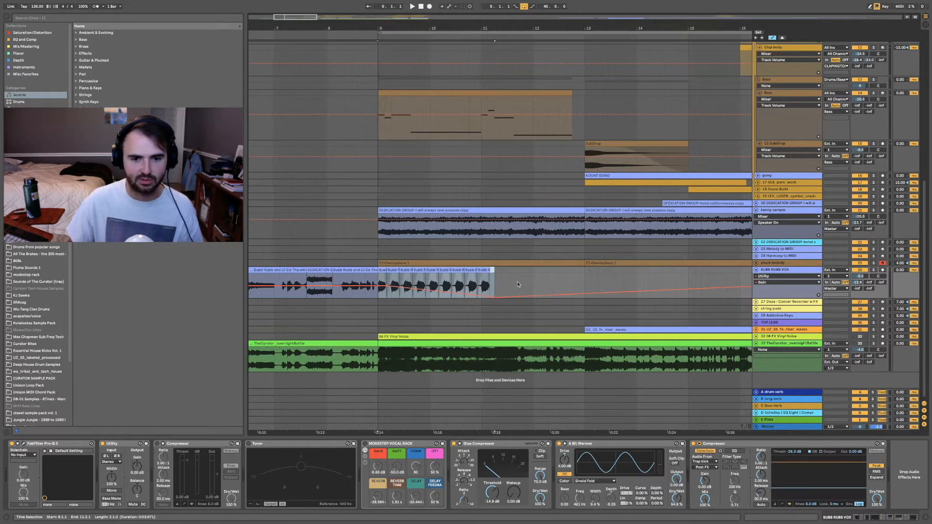
pyautogui.moveTo(341, 28); pyautogui.dragTo(340, 0)
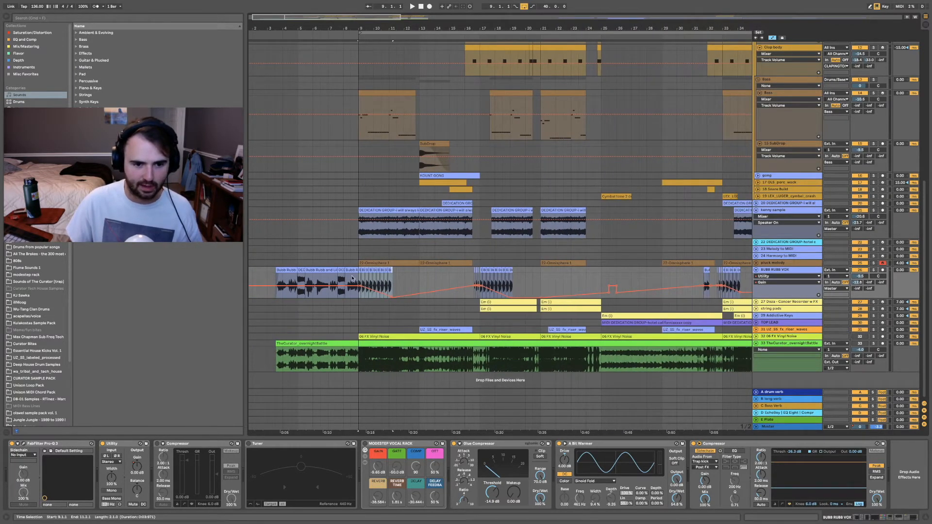
pyautogui.moveTo(346, 278); pyautogui.dragTo(397, 278)
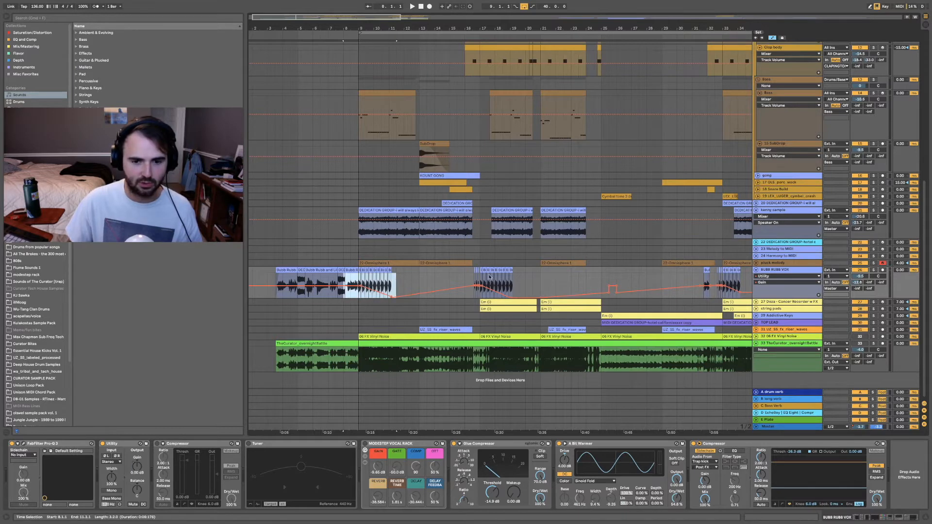
pyautogui.moveTo(476, 276); pyautogui.dragTo(530, 278)
pyautogui.hscroll(3, 539, 279)
pyautogui.moveTo(608, 281); pyautogui.dragTo(684, 280)
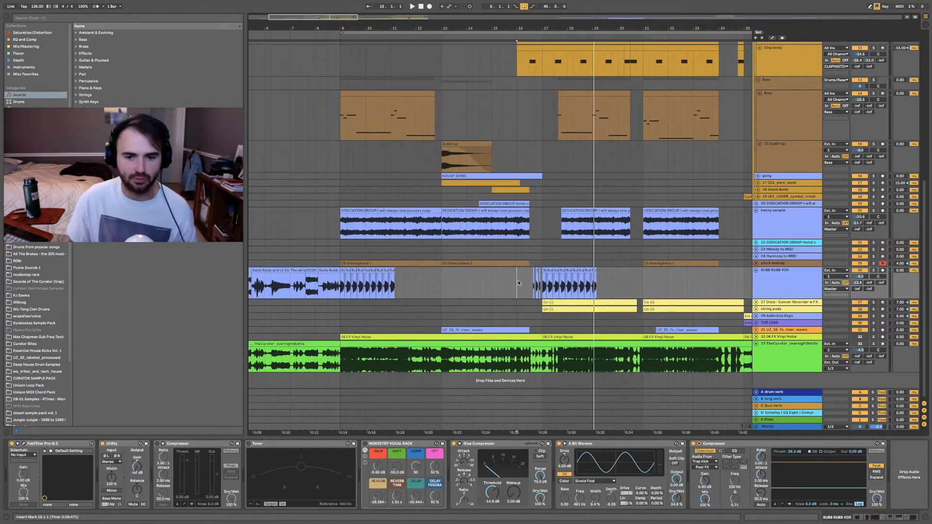
pyautogui.press('space')
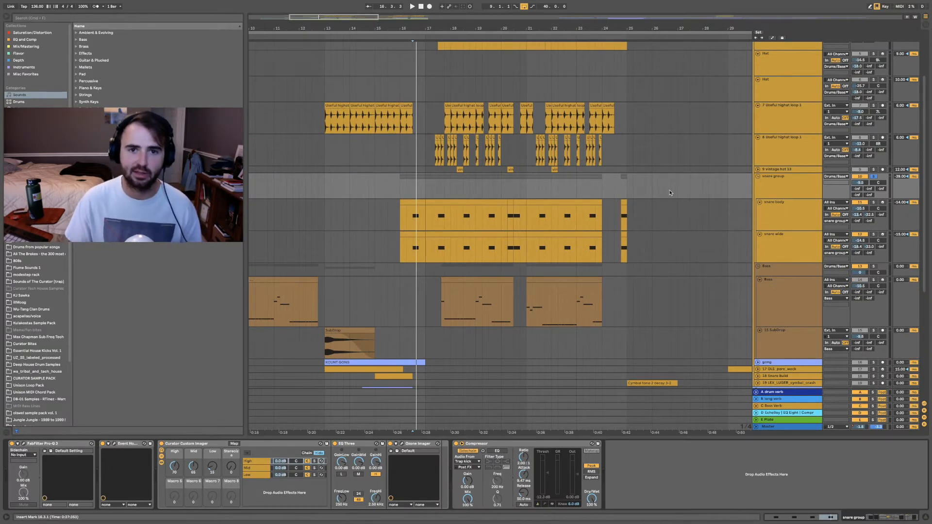
# - Compare the device chains of the snare body and snare wide tracks
pyautogui.click(668, 218)
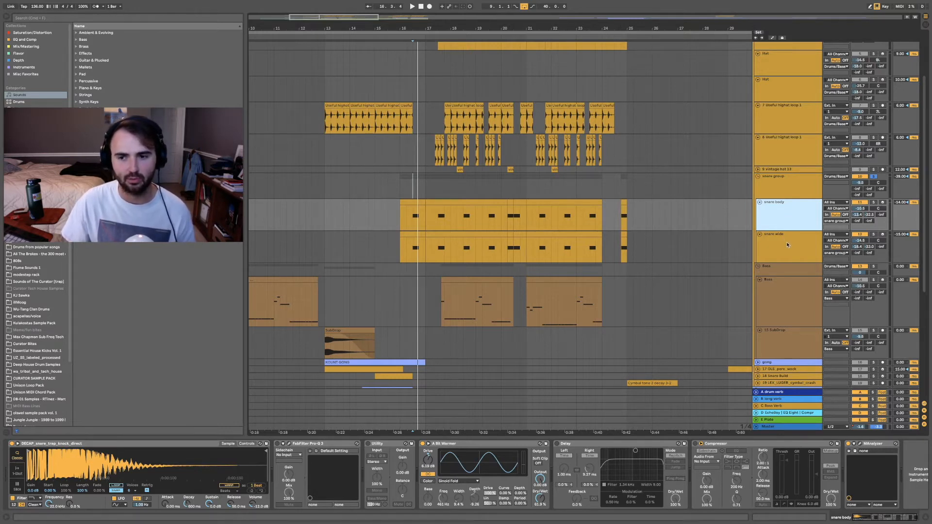
pyautogui.scroll(-1, 783, 212)
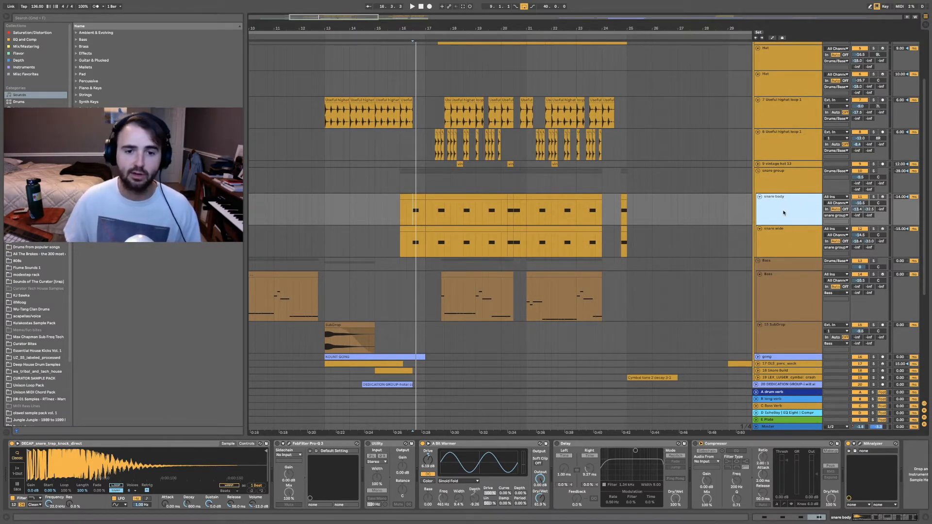
pyautogui.click(786, 245)
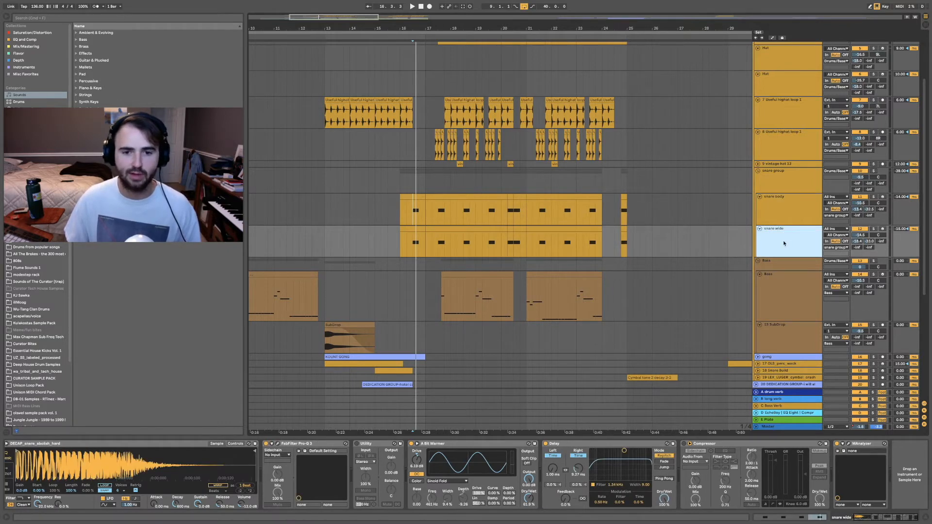
pyautogui.click(789, 211)
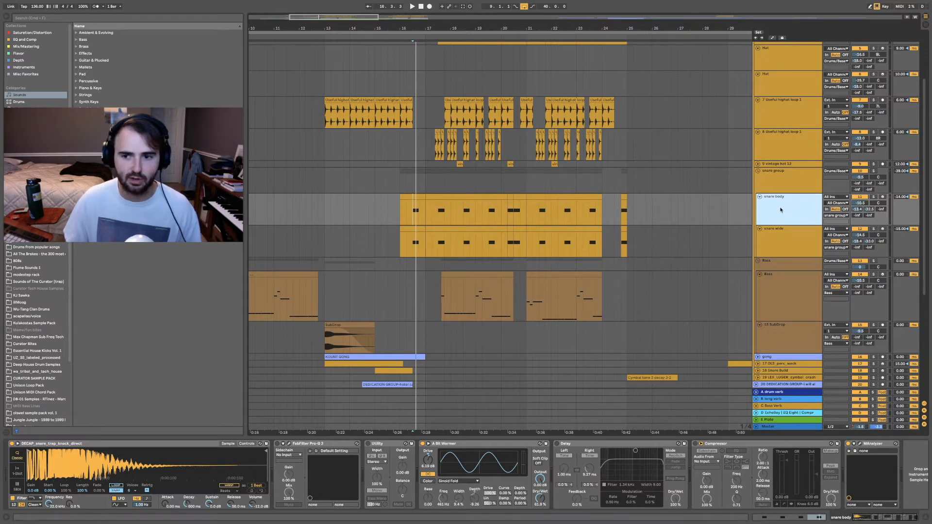
pyautogui.click(782, 239)
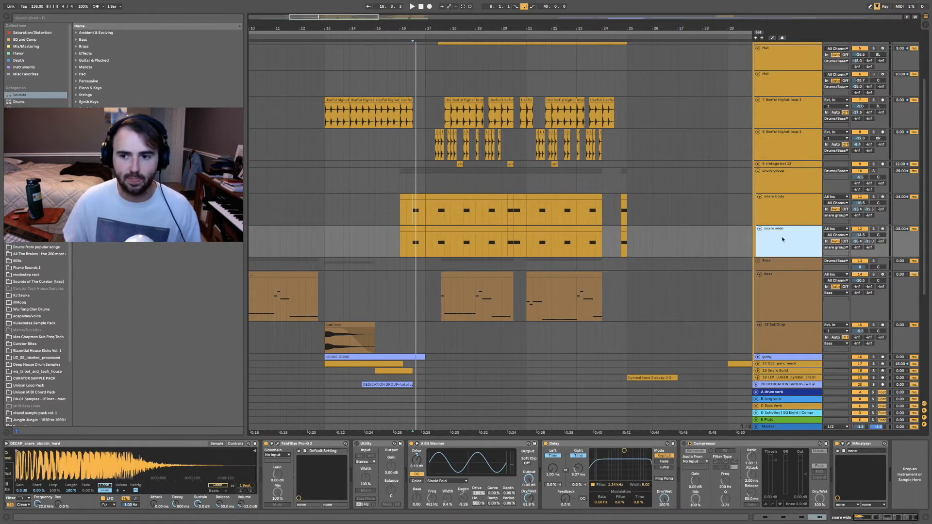
# - Solo the snare group and audition it with the Delay on the snare wide track enabled
pyautogui.click(557, 445)
pyautogui.click(546, 443)
pyautogui.click(546, 443)
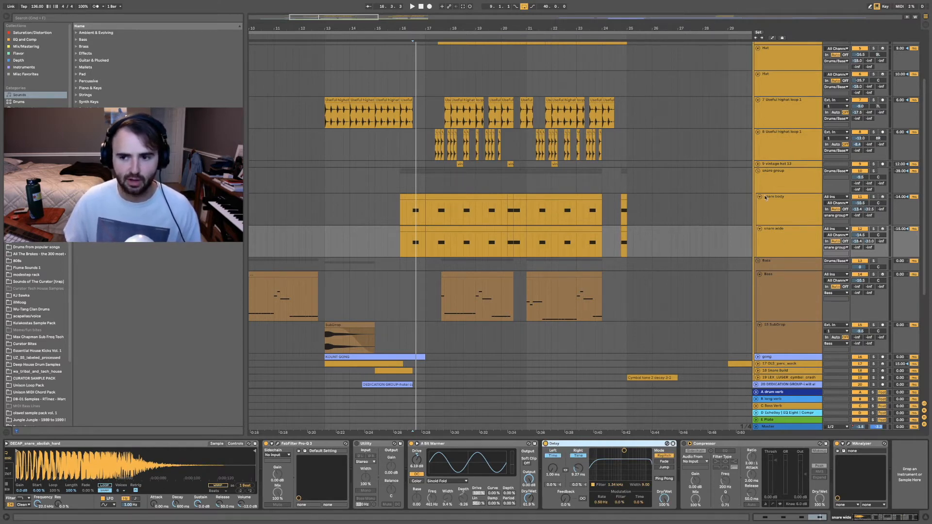
pyautogui.click(873, 171)
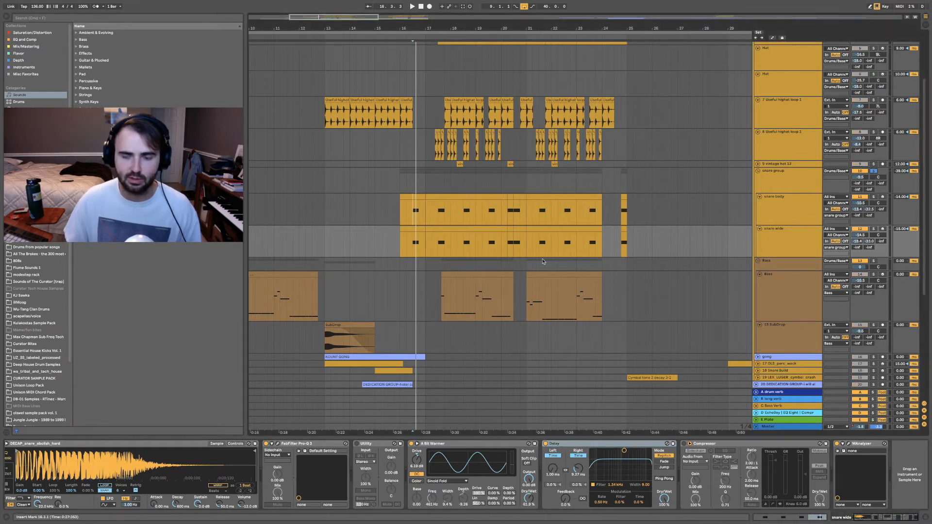
pyautogui.press('space')
pyautogui.press('space')
pyautogui.doubleClick(779, 245)
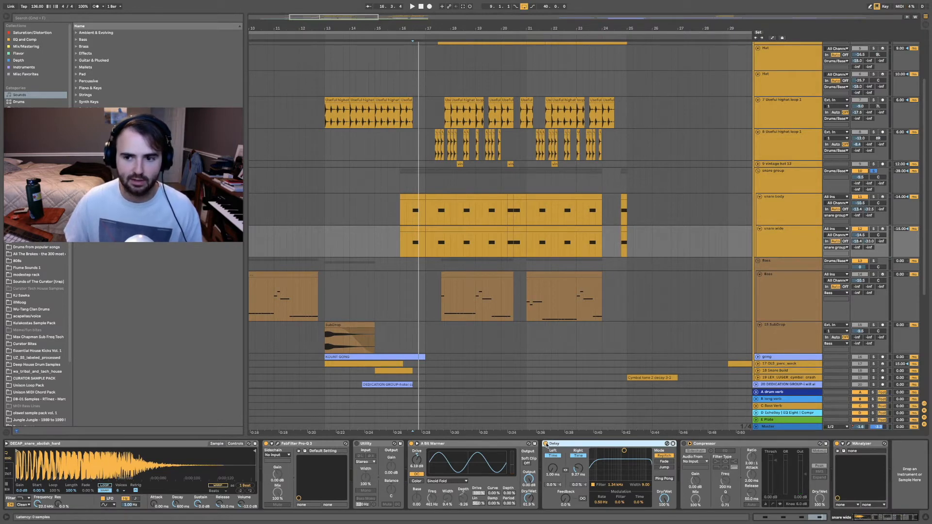
# - Audition the soloed snares with the snare wide Delay bypassed, and re-enable the Delay
pyautogui.click(546, 444)
pyautogui.press('space')
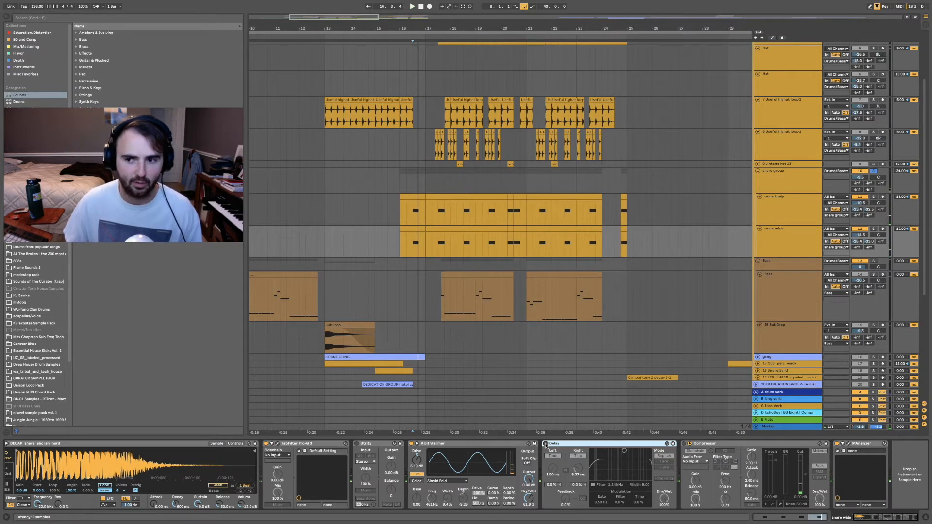
pyautogui.click(546, 443)
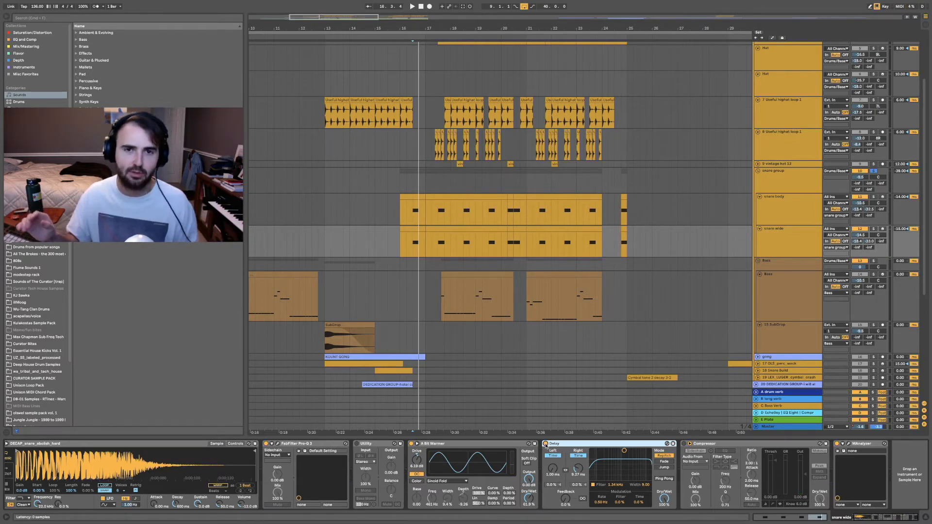
# - Solo the string pads track, play it from 17.4.1 and display its device chain
pyautogui.scroll(-10, 676, 209)
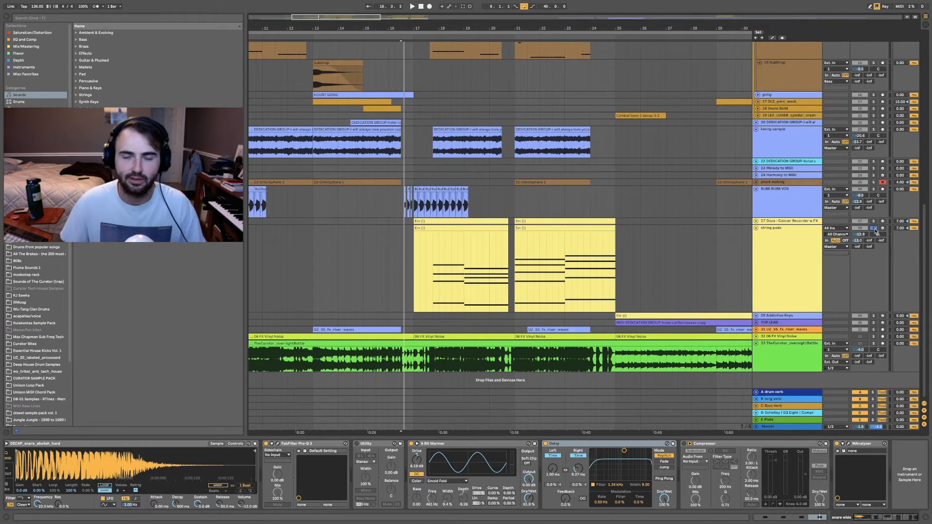
pyautogui.click(431, 254)
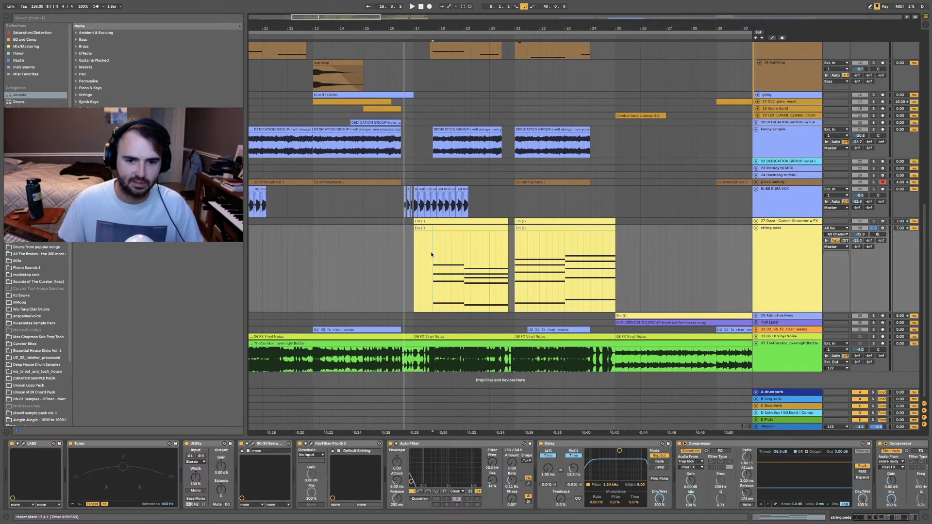
pyautogui.press('space')
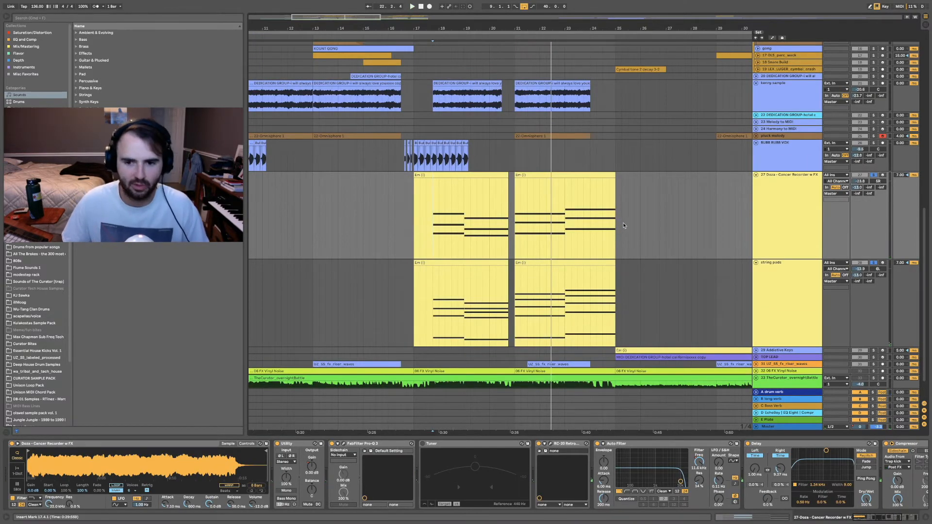
pyautogui.click(789, 291)
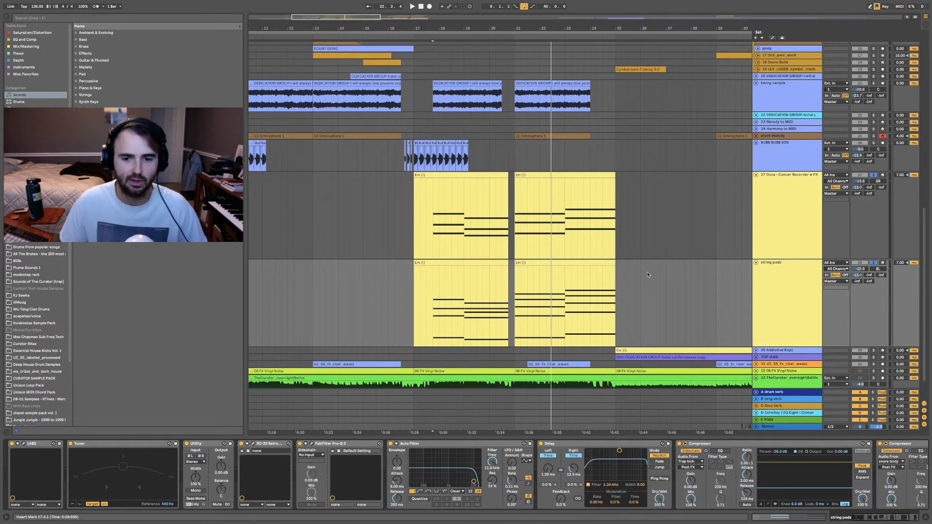
# - Open the LABS instrument on the string pads track and move its window over the arrangement
pyautogui.scroll(-2, 649, 274)
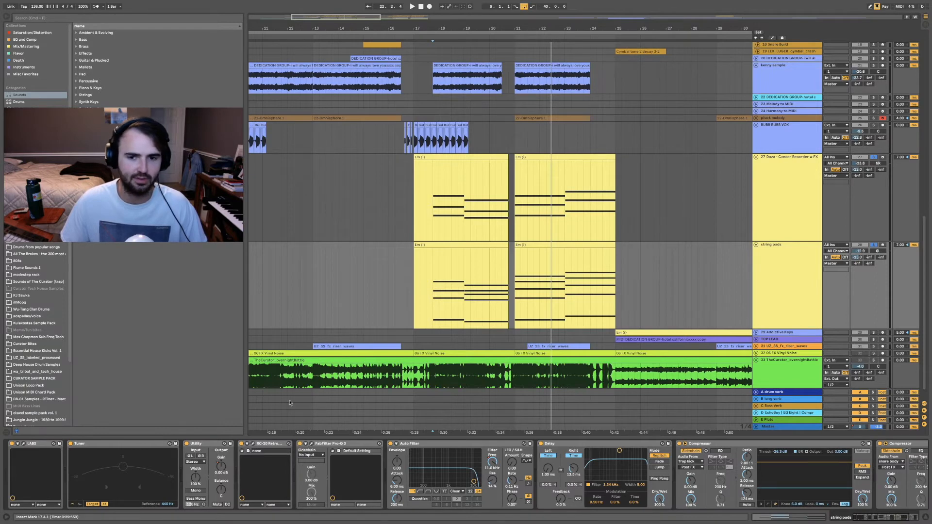
pyautogui.hscroll(-3, 265, 385)
pyautogui.hscroll(5, 396, 308)
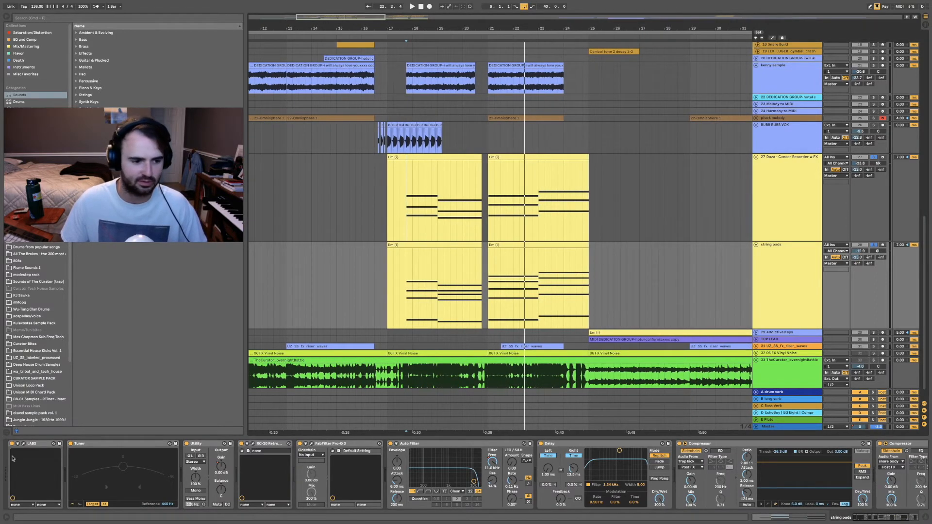
pyautogui.click(24, 445)
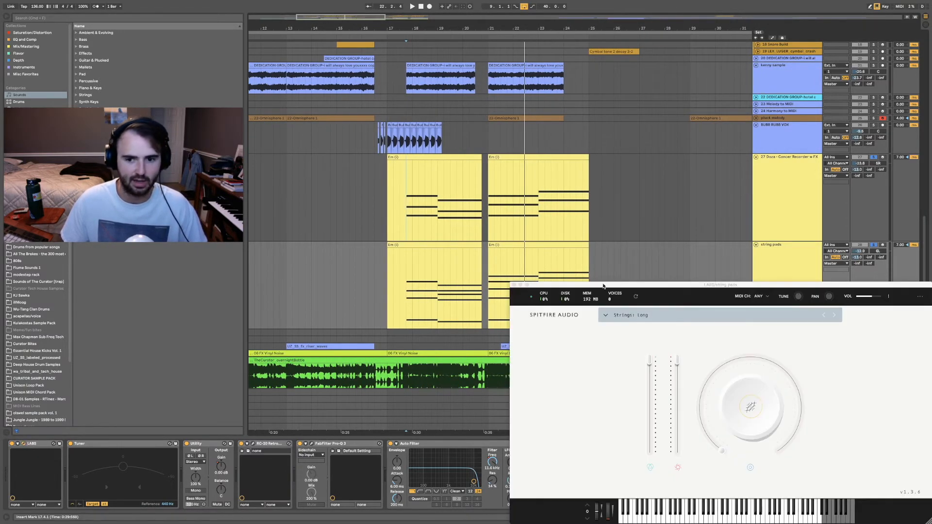
pyautogui.moveTo(603, 286); pyautogui.dragTo(463, 159)
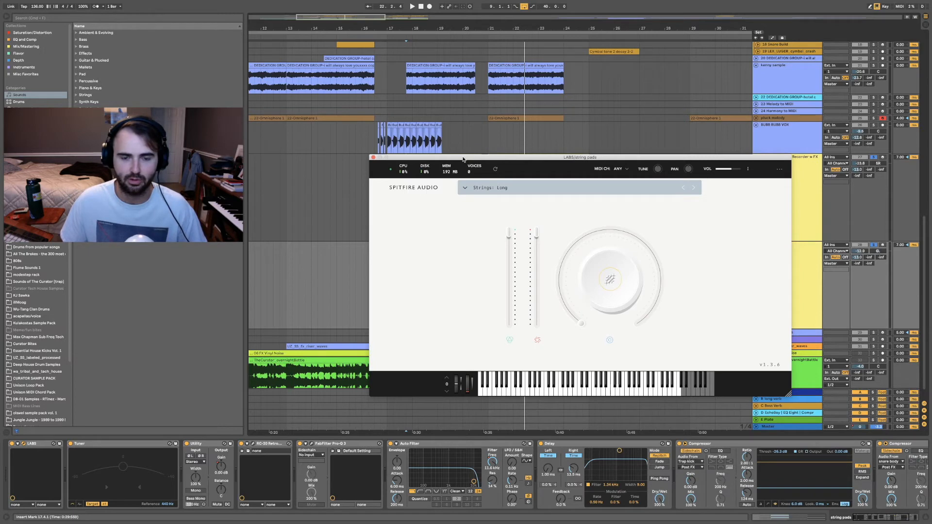
# - Browse the LABS preset library, trying the Starred, Keys and Guitar filters and clearing them to look through the full list
pyautogui.click(466, 189)
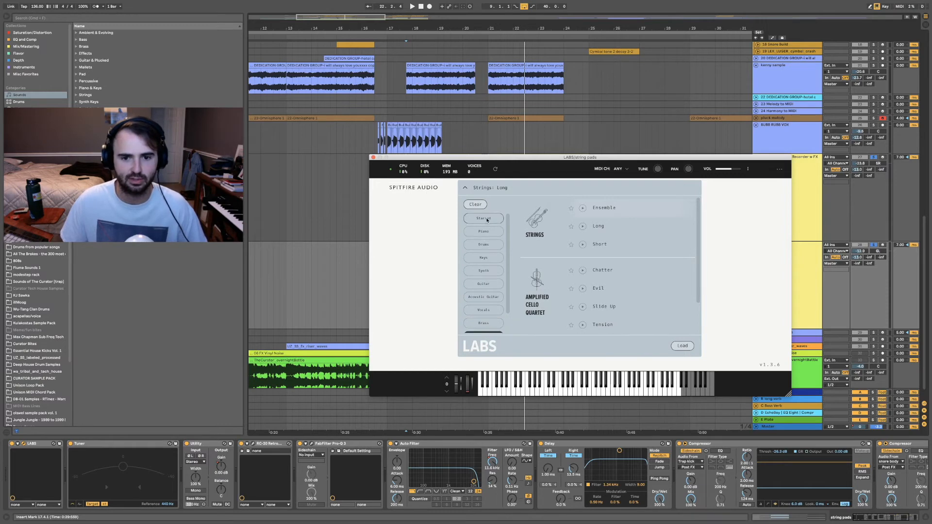
pyautogui.click(484, 219)
pyautogui.click(484, 258)
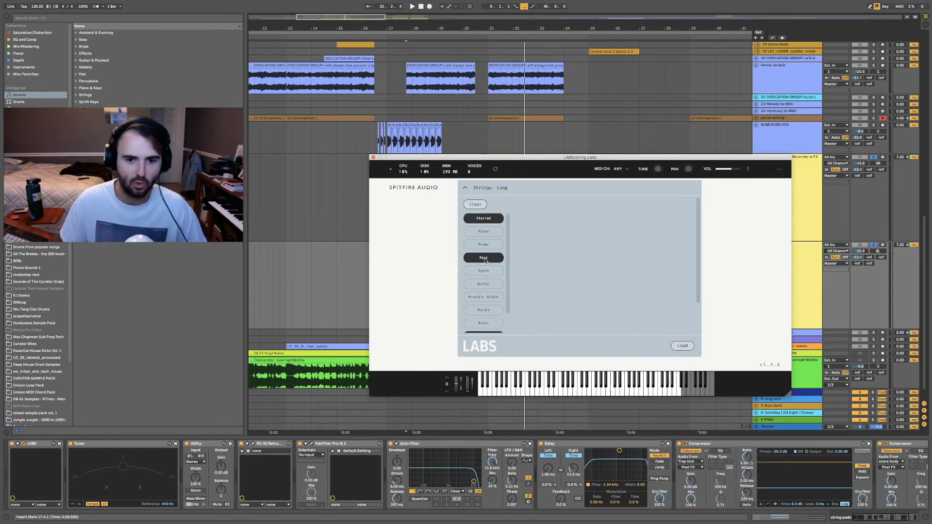
pyautogui.click(486, 285)
pyautogui.click(479, 208)
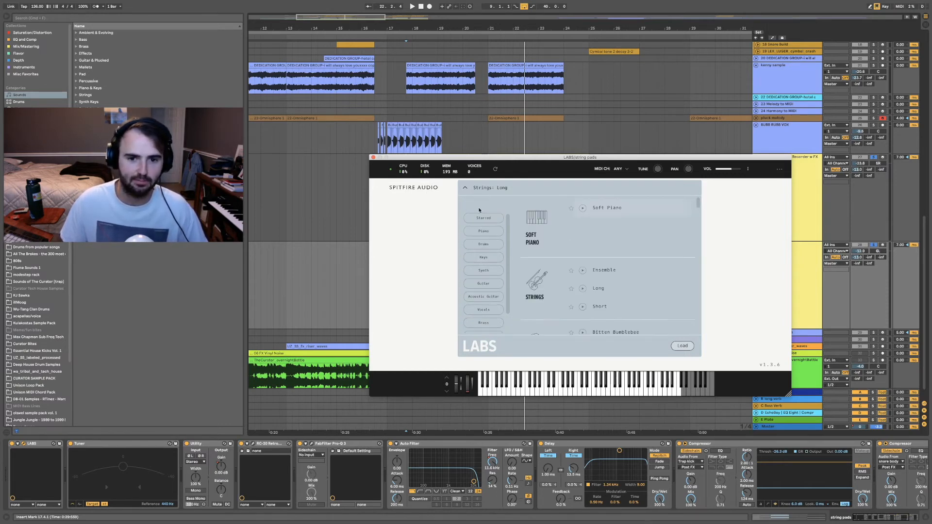
pyautogui.scroll(-10, 538, 255)
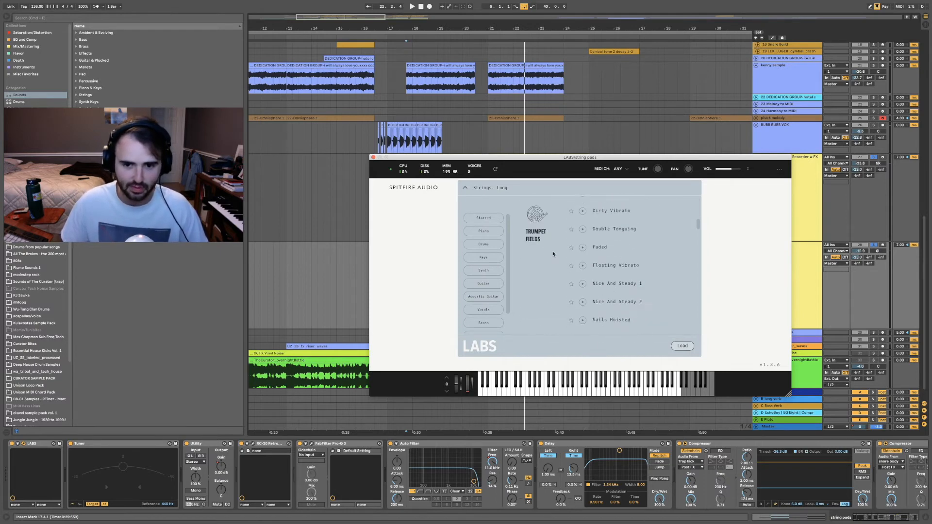
pyautogui.moveTo(698, 229); pyautogui.dragTo(699, 200)
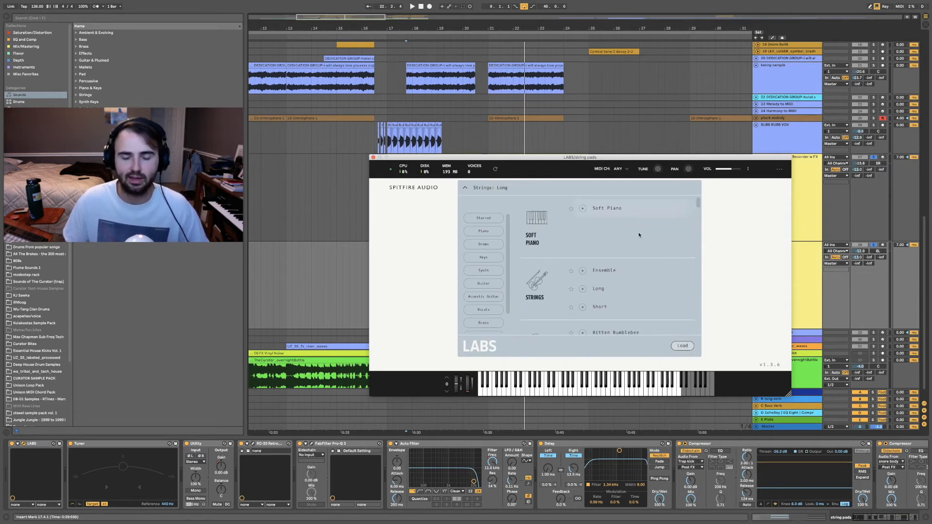
pyautogui.moveTo(698, 203)
pyautogui.mouseDown()
pyautogui.moveTo(697, 275)
pyautogui.moveTo(695, 206)
pyautogui.moveTo(694, 242)
pyautogui.moveTo(695, 214)
pyautogui.mouseUp()
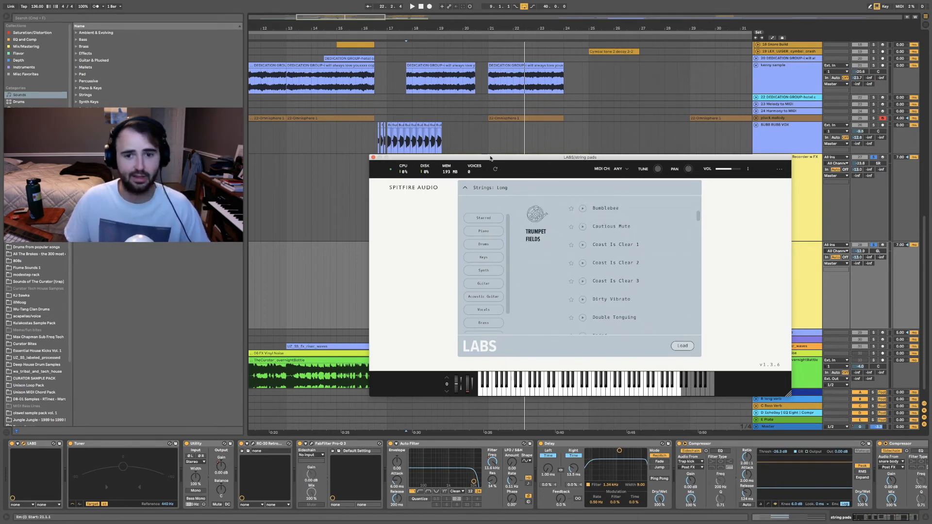
# - Filter the LABS library by Strings to view its presets, and close the instrument window
pyautogui.click(456, 175)
pyautogui.click(456, 175)
pyautogui.click(456, 175)
pyautogui.click(456, 175)
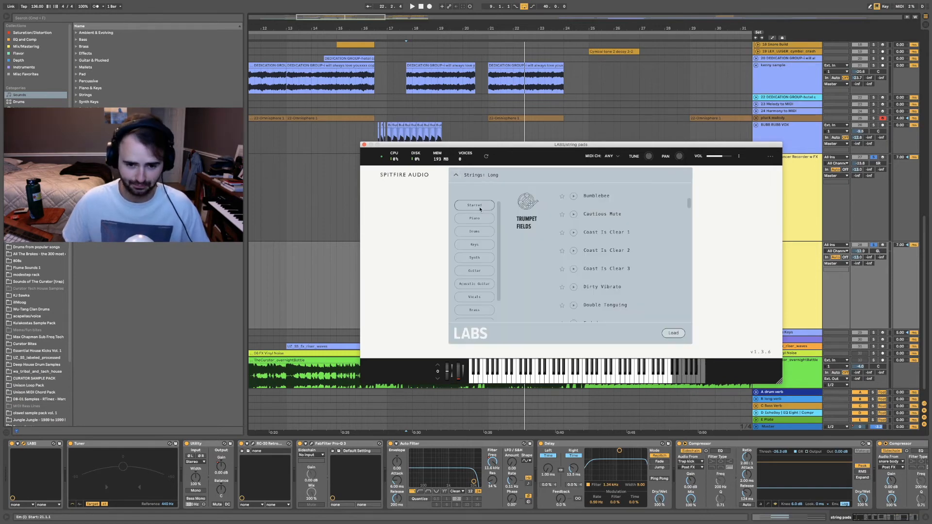
pyautogui.scroll(-2, 482, 277)
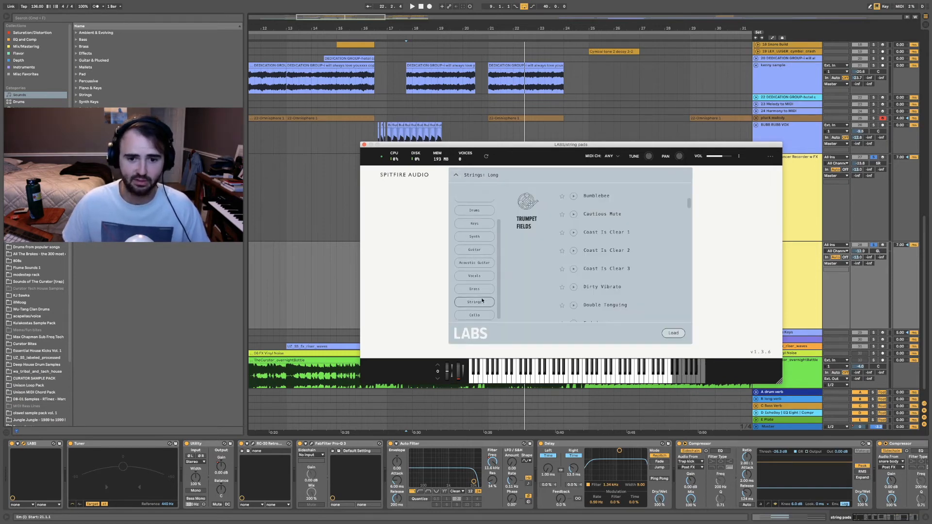
pyautogui.click(481, 301)
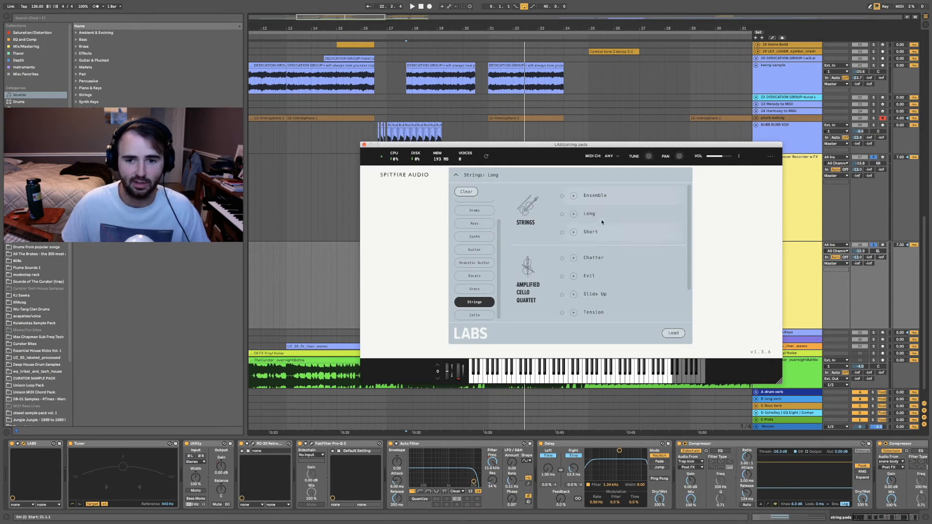
pyautogui.moveTo(553, 145); pyautogui.dragTo(530, 119)
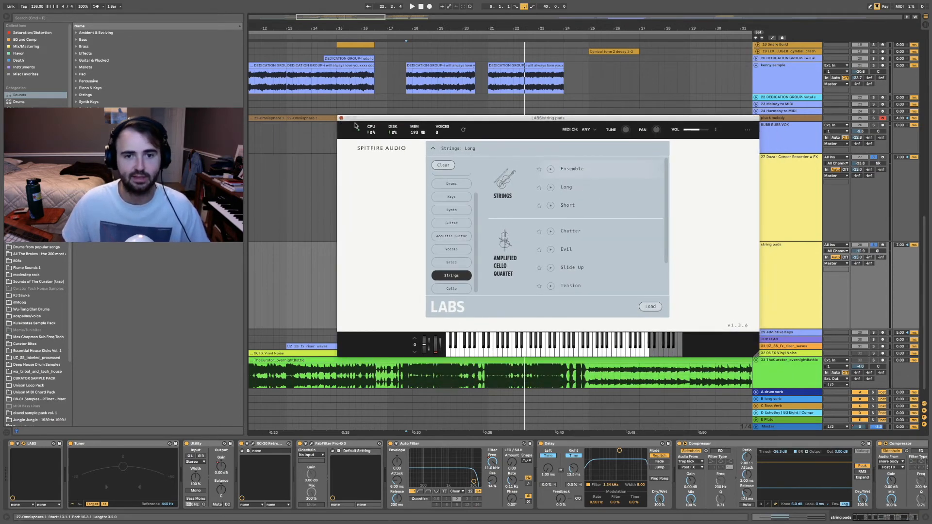
pyautogui.click(341, 118)
# - Unsolo the two string tracks and compare the device chains of the Cancer Recorder and string pads tracks
pyautogui.press('space')
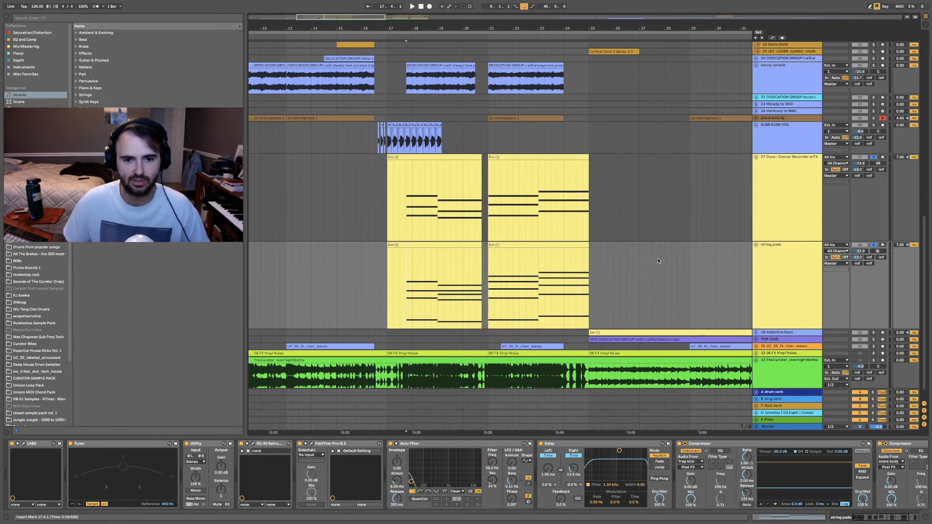
pyautogui.click(874, 245)
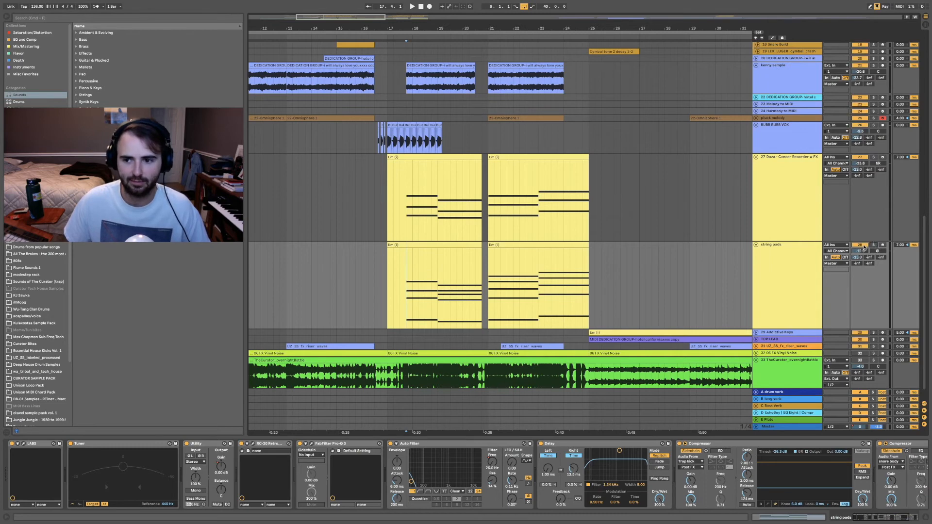
pyautogui.click(664, 193)
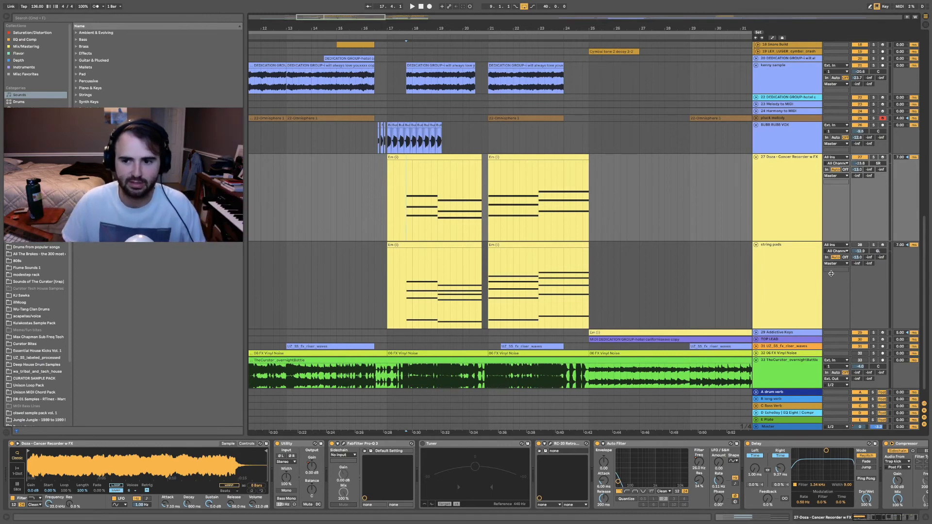
pyautogui.click(798, 272)
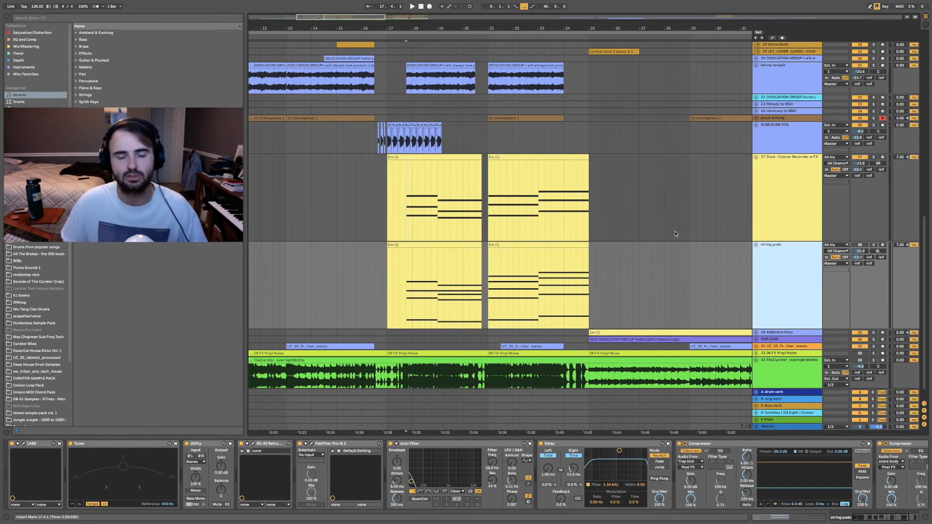
# - Audition the string section within the full mix, playing from 17.1.1 and again from 17.3.1
pyautogui.click(387, 222)
pyautogui.press('space')
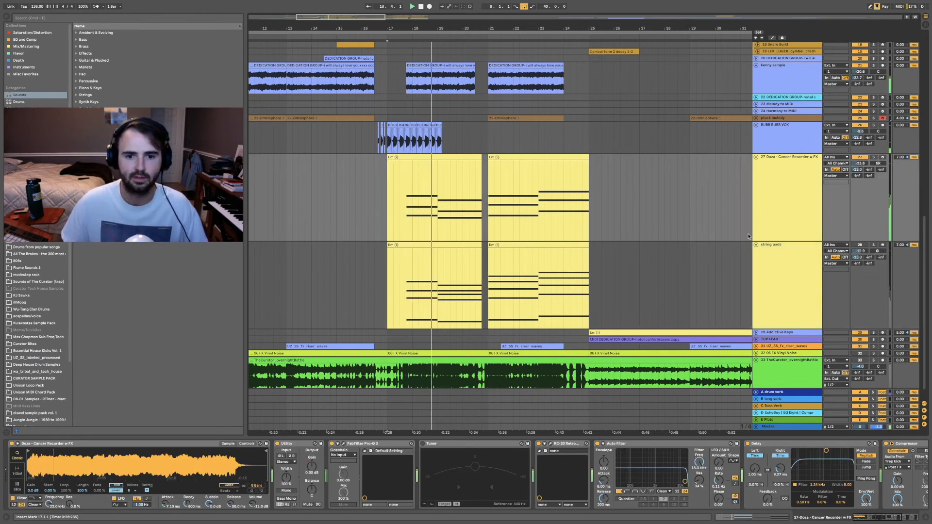
pyautogui.click(405, 206)
pyautogui.press('space')
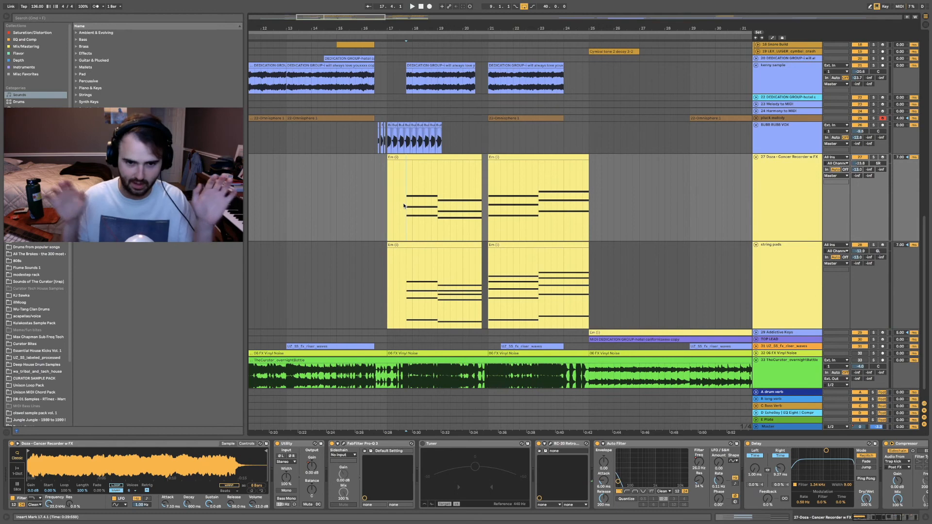
pyautogui.click(400, 207)
pyautogui.press('space')
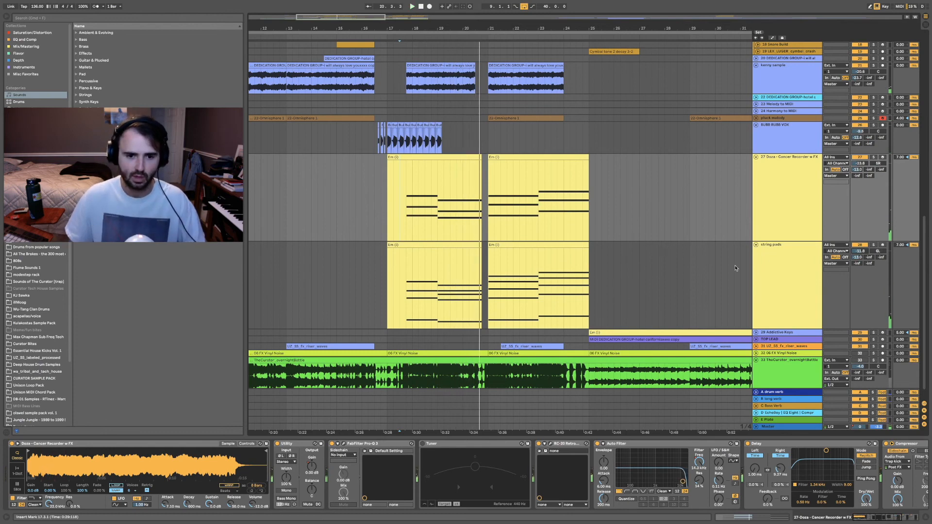
# - Display the string pads device chain and briefly open its LABS instrument to check the loaded preset
pyautogui.click(770, 260)
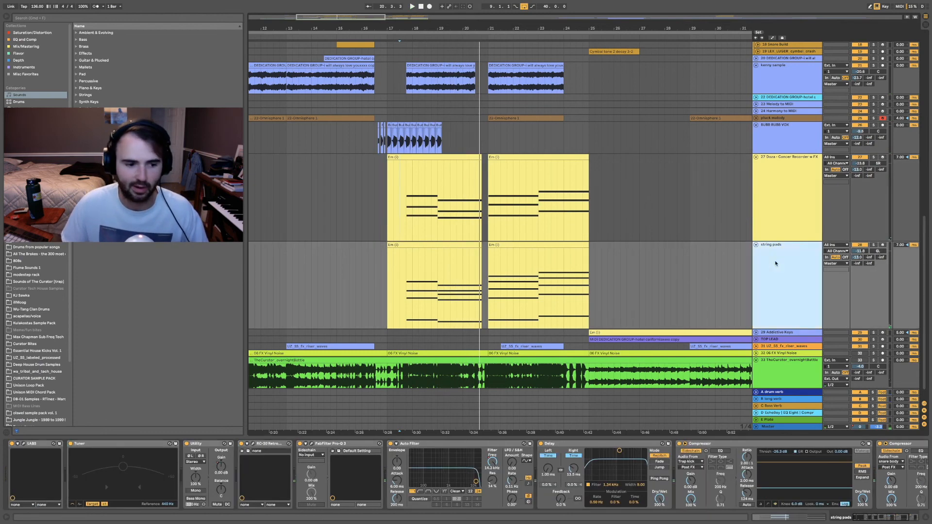
pyautogui.click(24, 444)
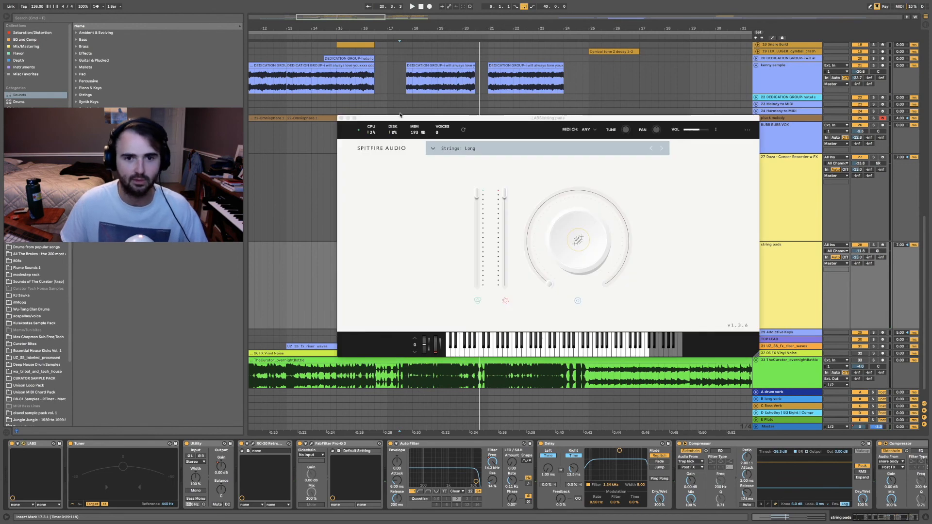
pyautogui.click(341, 118)
# - Select the string pads passage from 17.4.1 to 25.1.1 and play it within the full mix
pyautogui.moveTo(405, 271)
pyautogui.mouseDown()
pyautogui.moveTo(639, 272)
pyautogui.moveTo(589, 272)
pyautogui.mouseUp()
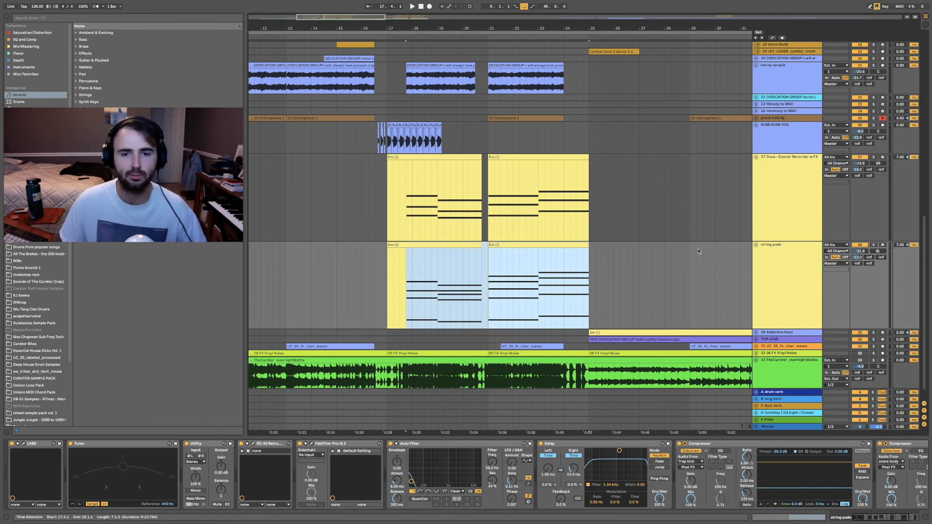
pyautogui.press('space')
pyautogui.press('x')
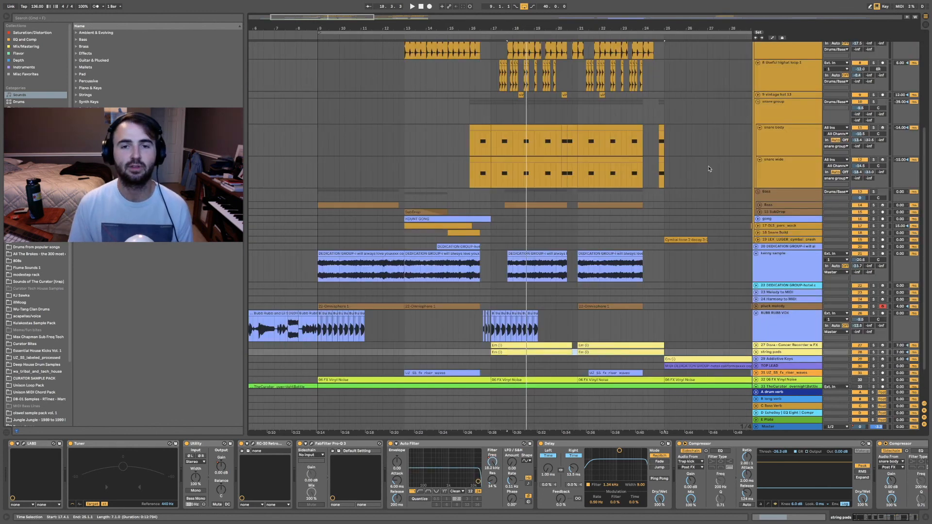